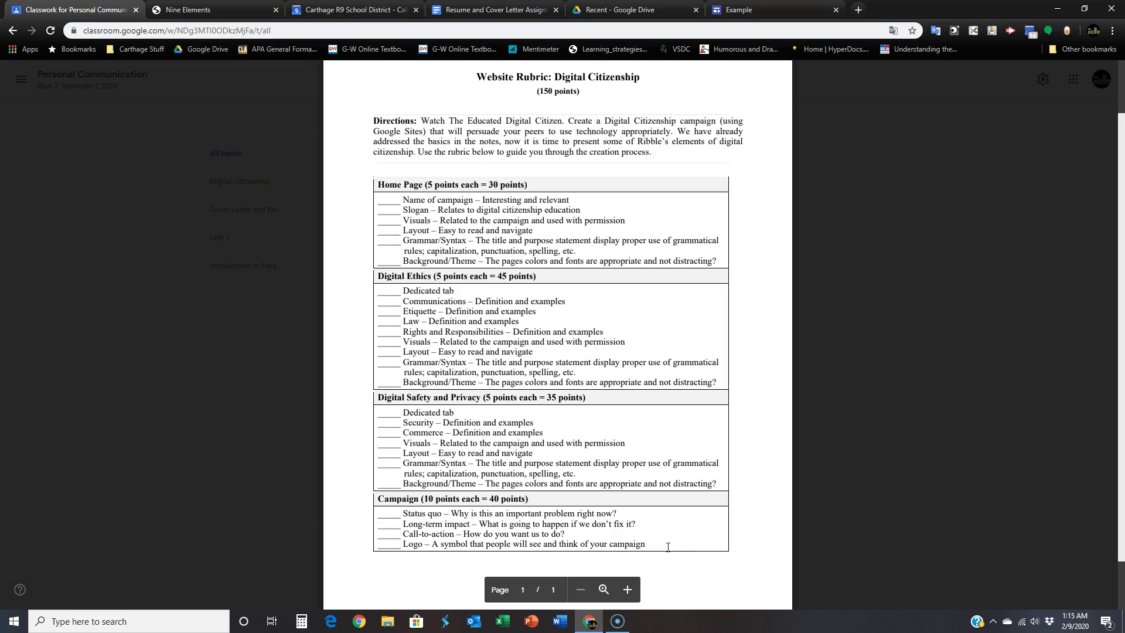
Step: Close the website rubric PDF, open the Example site attached to the Digital Citizenship Website assignment, and view its home page
click(700, 482)
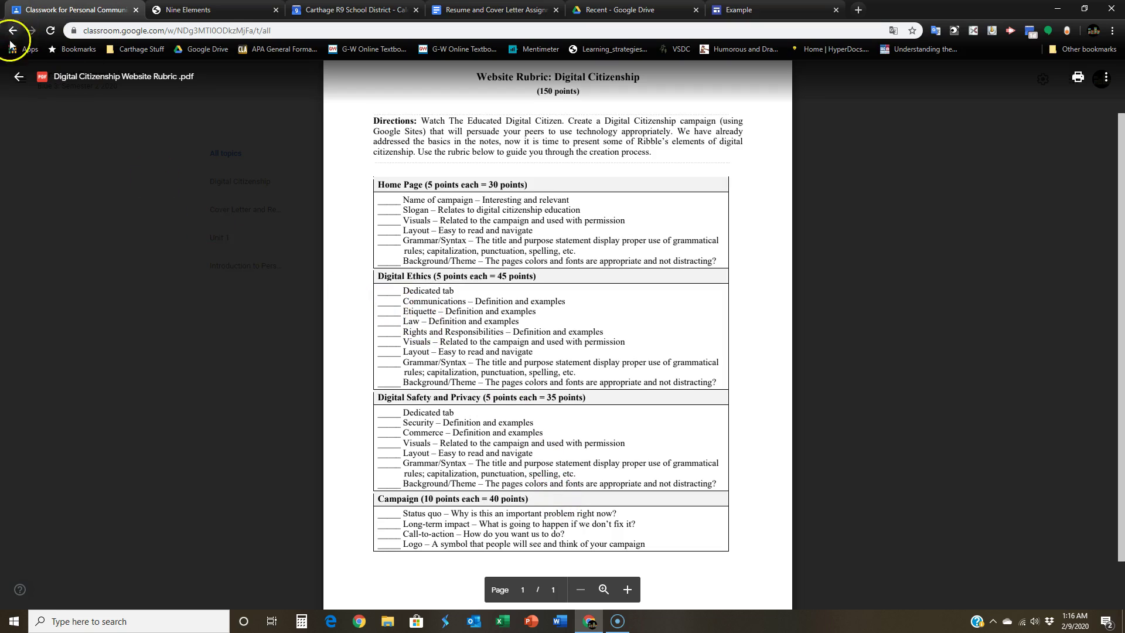
click(19, 76)
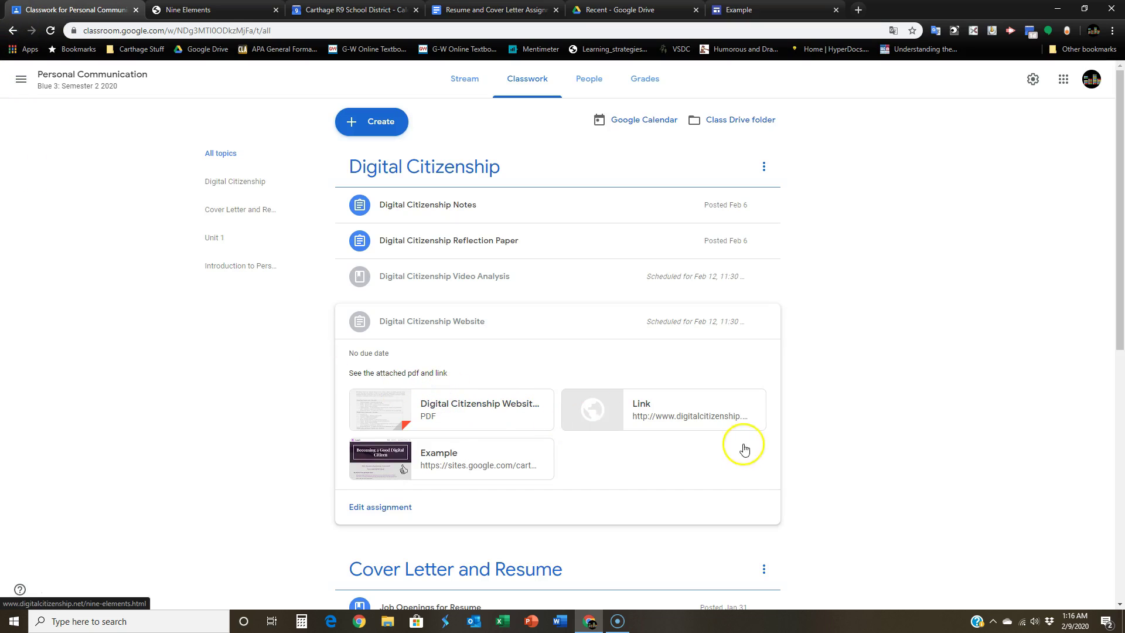
click(444, 451)
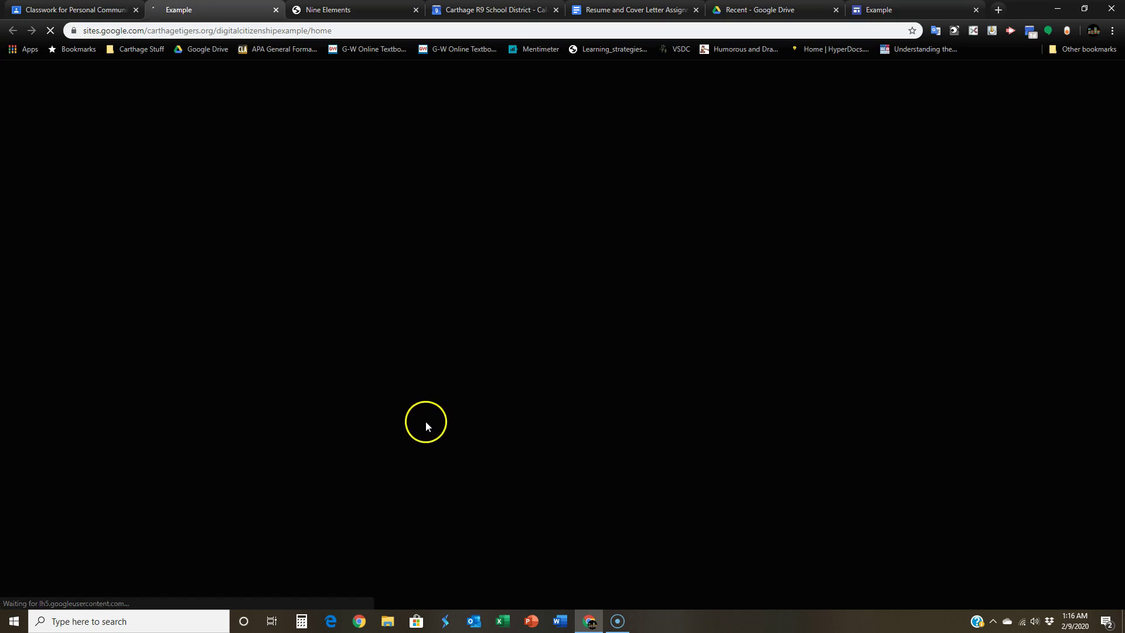
scroll(379, 390, down, 1)
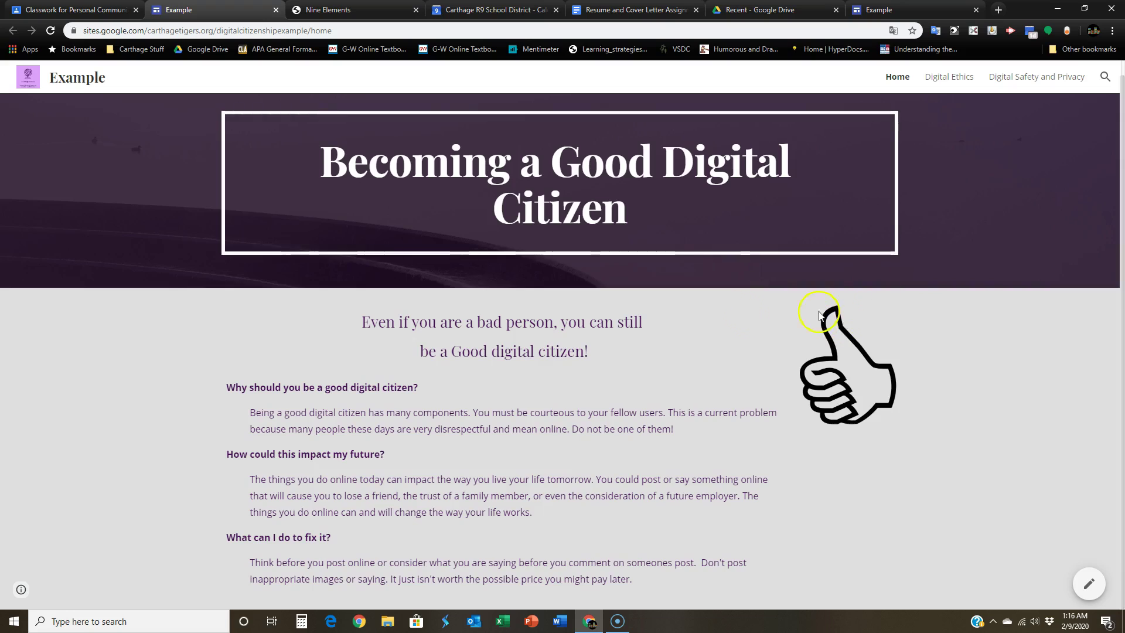
scroll(909, 274, up, 1)
Step: Open the example site's Digital Ethics page and look through its sections
click(942, 77)
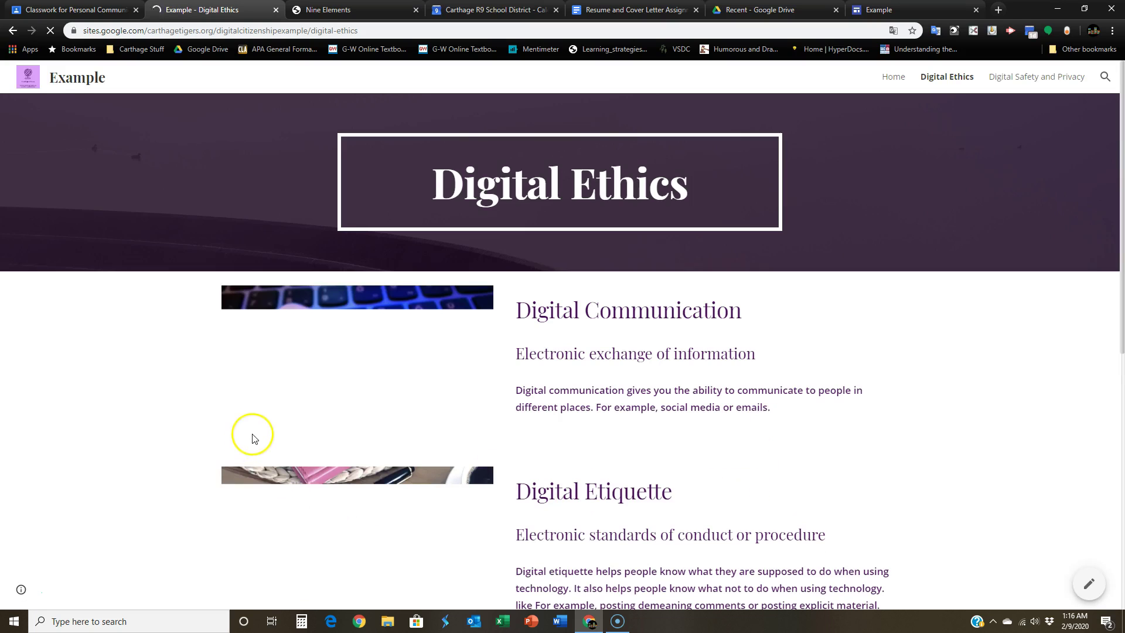
scroll(562, 462, down, 4)
scroll(673, 463, down, 2)
scroll(662, 462, up, 6)
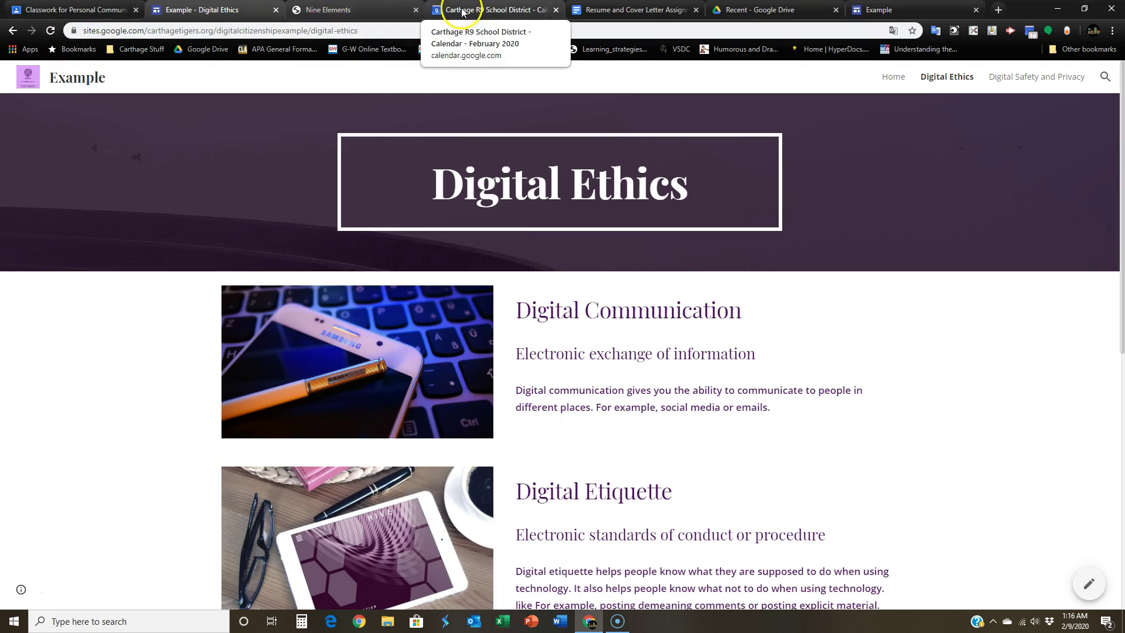
Step: View the Nine Elements reference page alongside the example site and the Classroom assignment
click(355, 9)
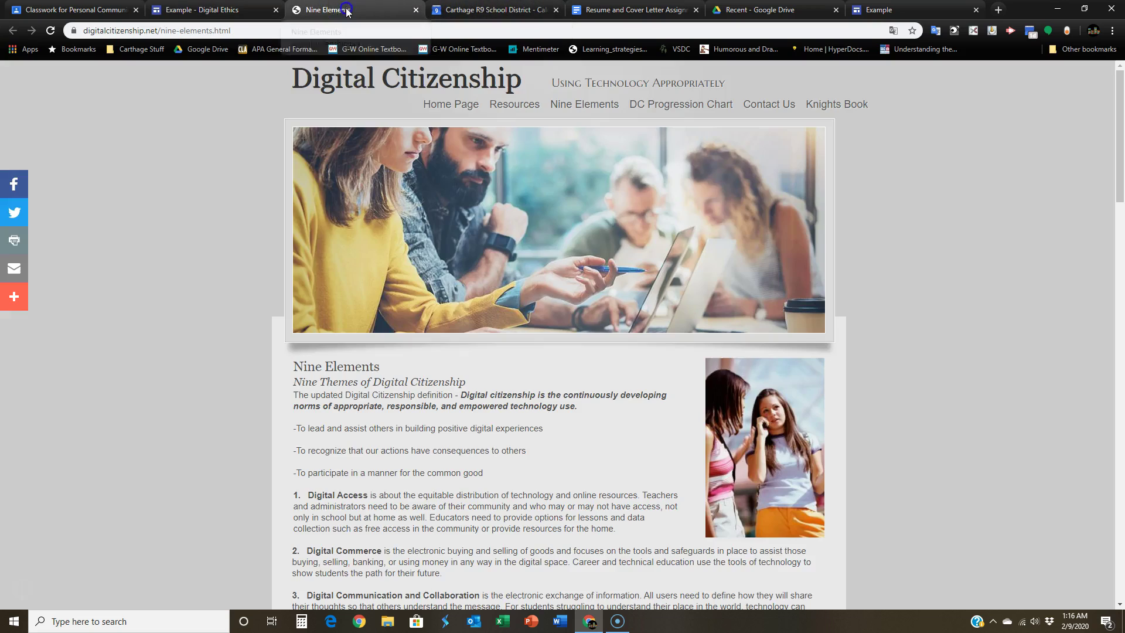
click(227, 10)
click(99, 10)
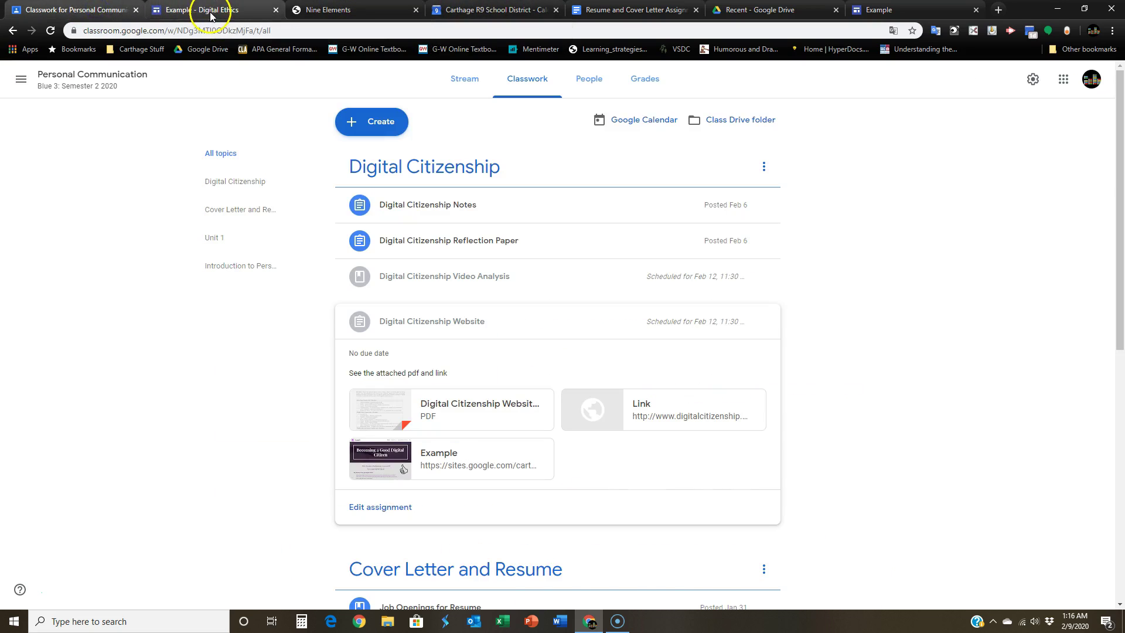
click(210, 11)
click(345, 10)
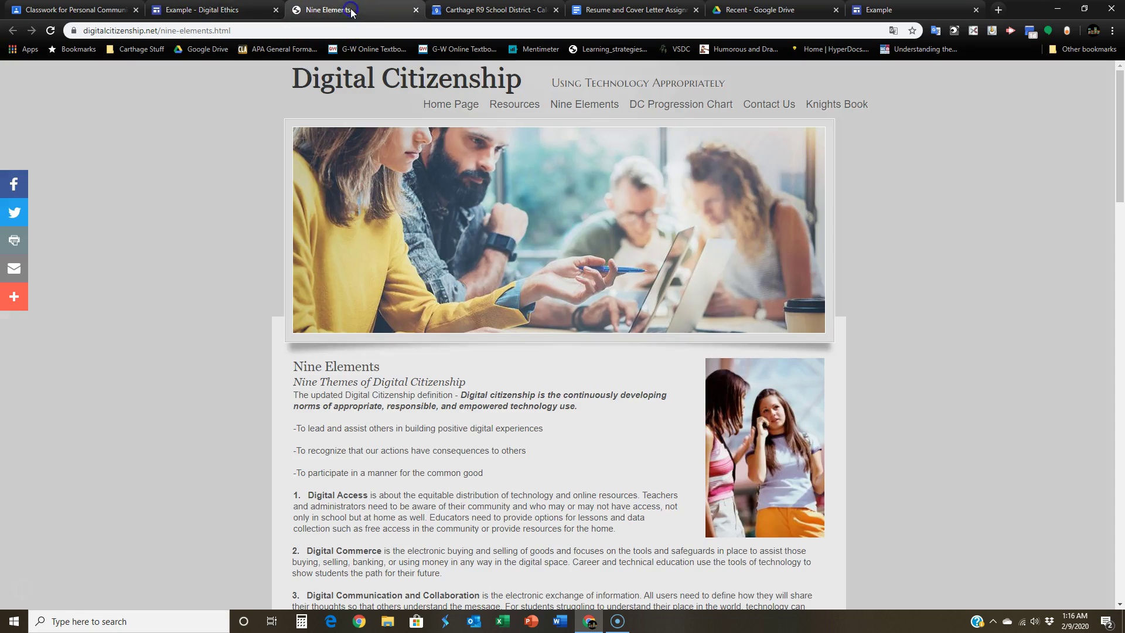
click(245, 11)
click(333, 12)
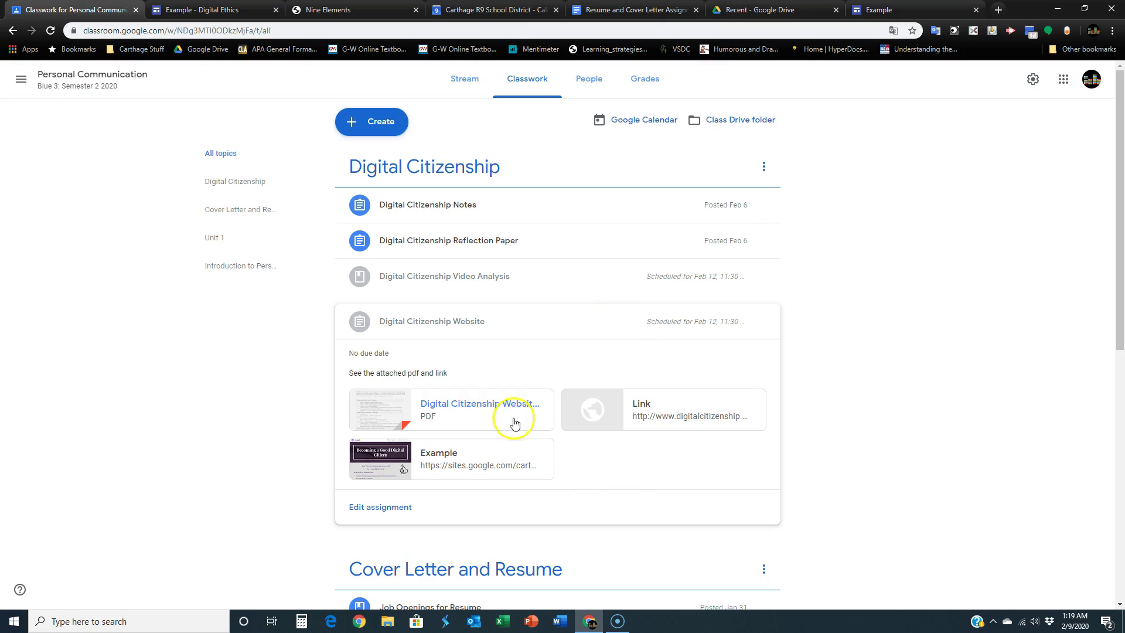
Step: Switch to Google Drive and create a new blank Google Site in My Drive
click(27, 48)
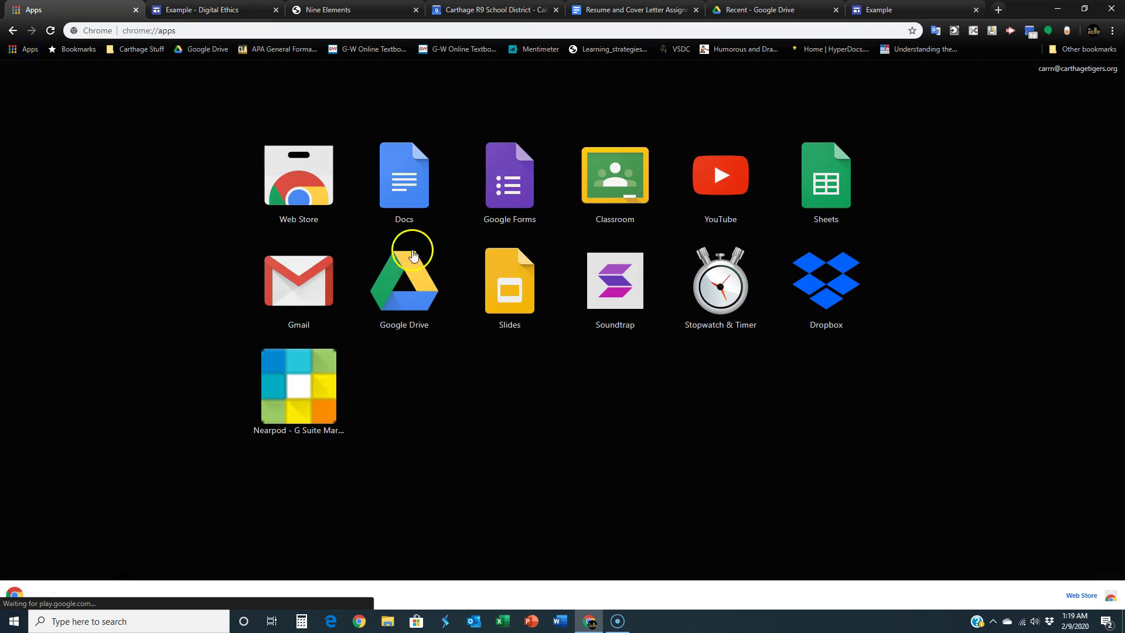
click(404, 286)
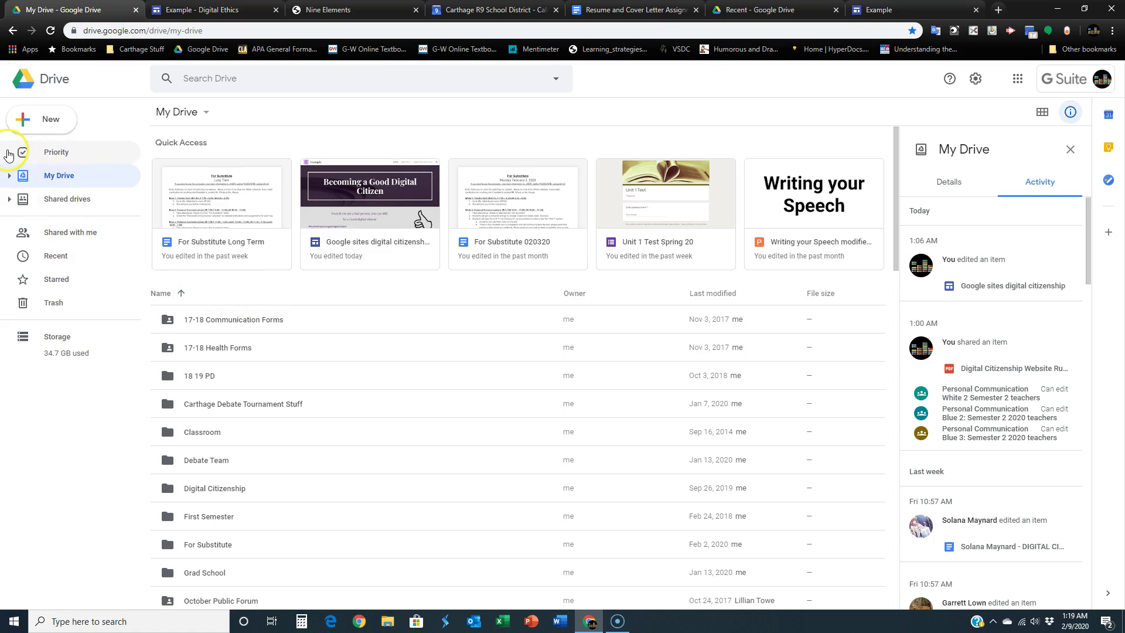
click(59, 121)
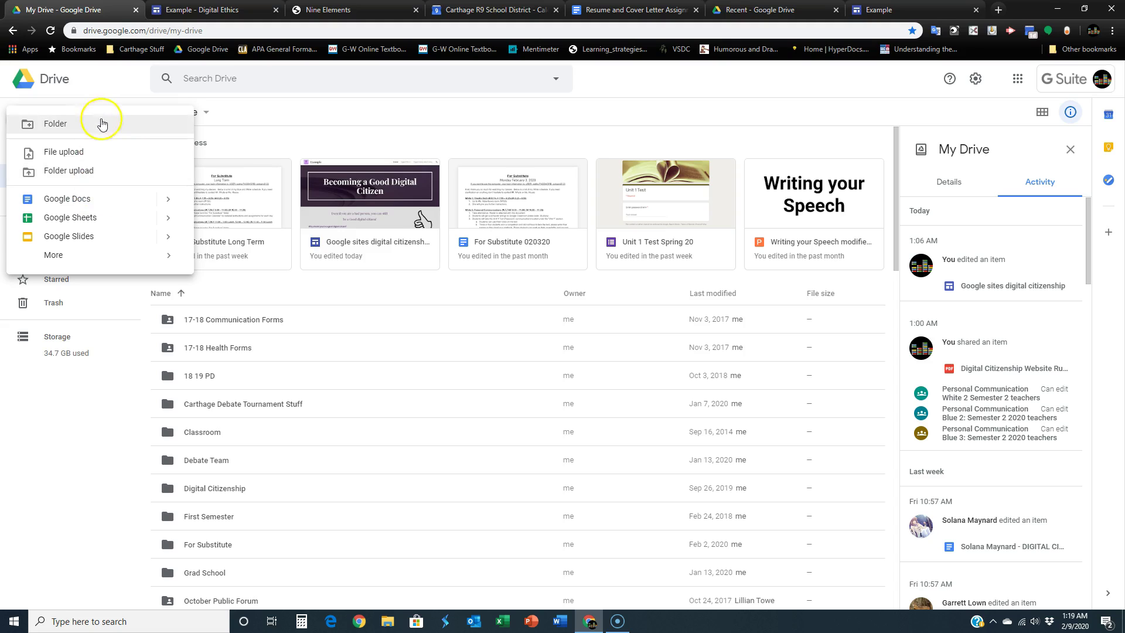
click(370, 114)
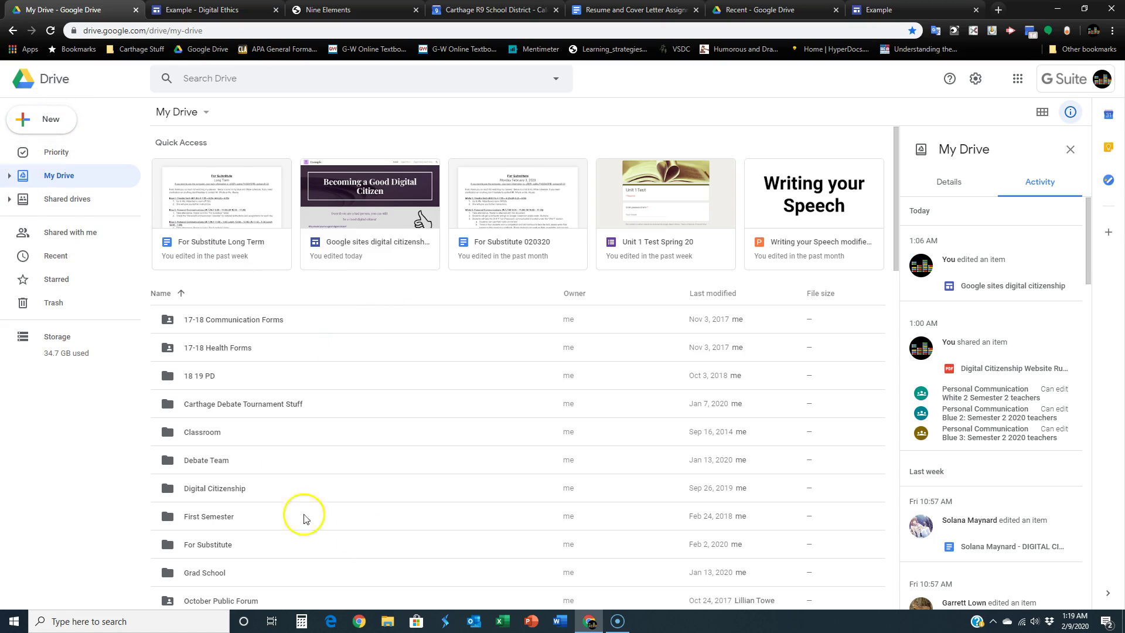
click(54, 127)
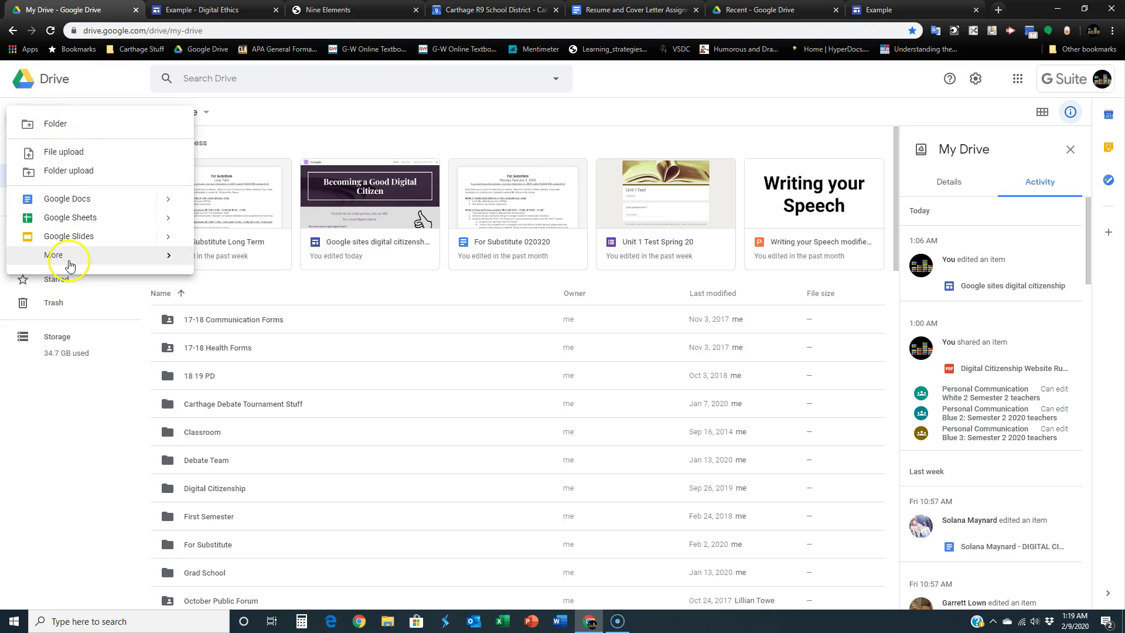
mouse_move(69, 266)
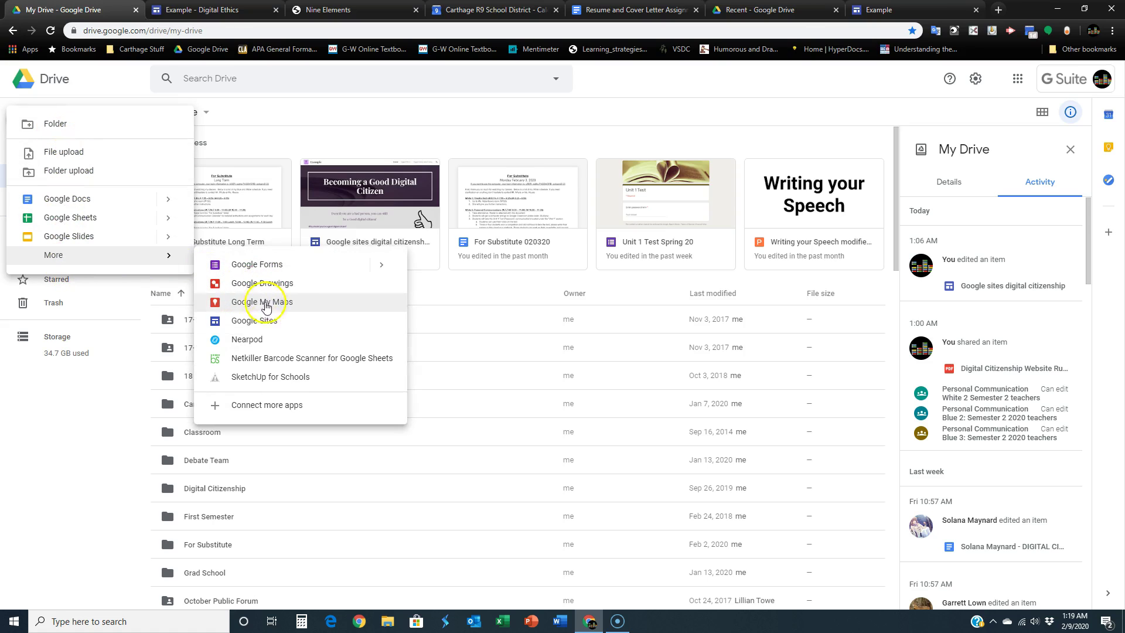
click(268, 320)
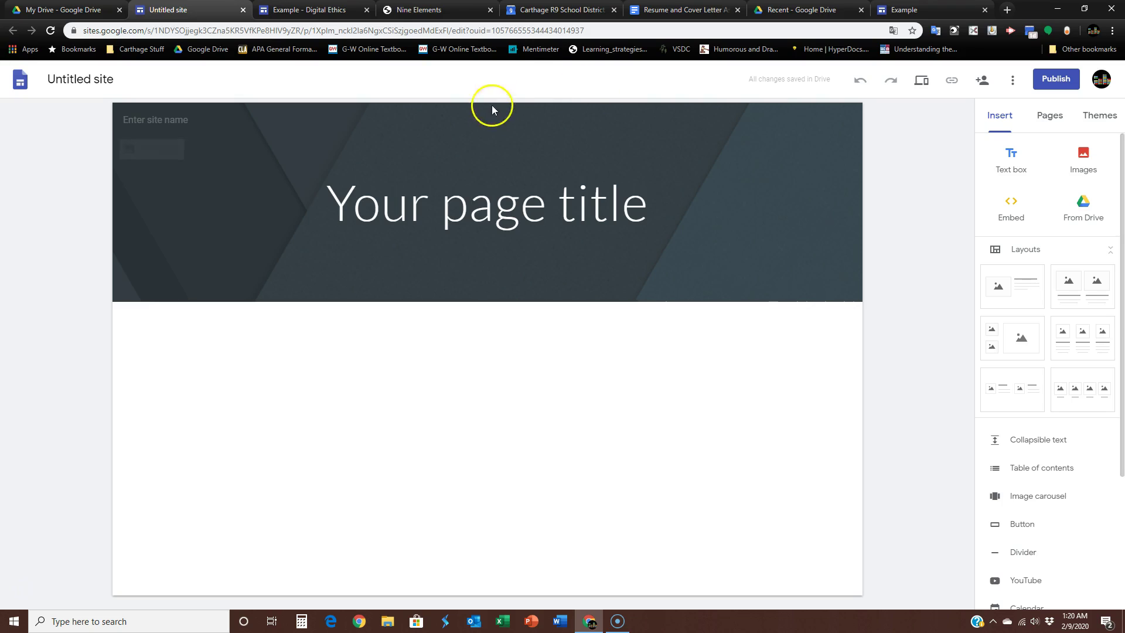
click(57, 12)
click(57, 127)
mouse_move(97, 264)
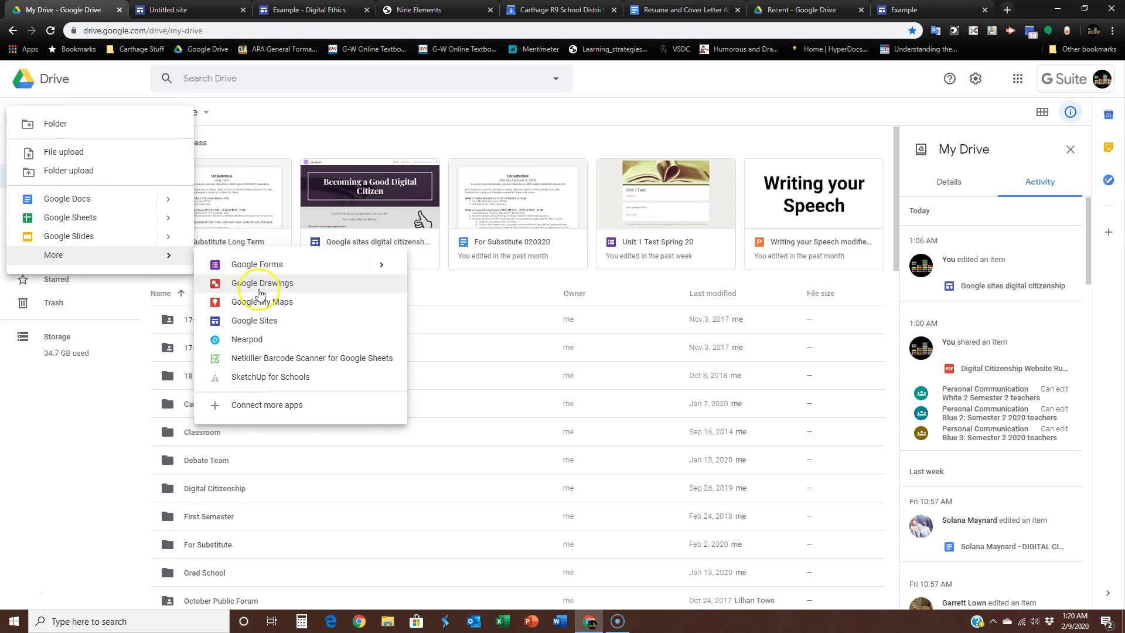
click(176, 11)
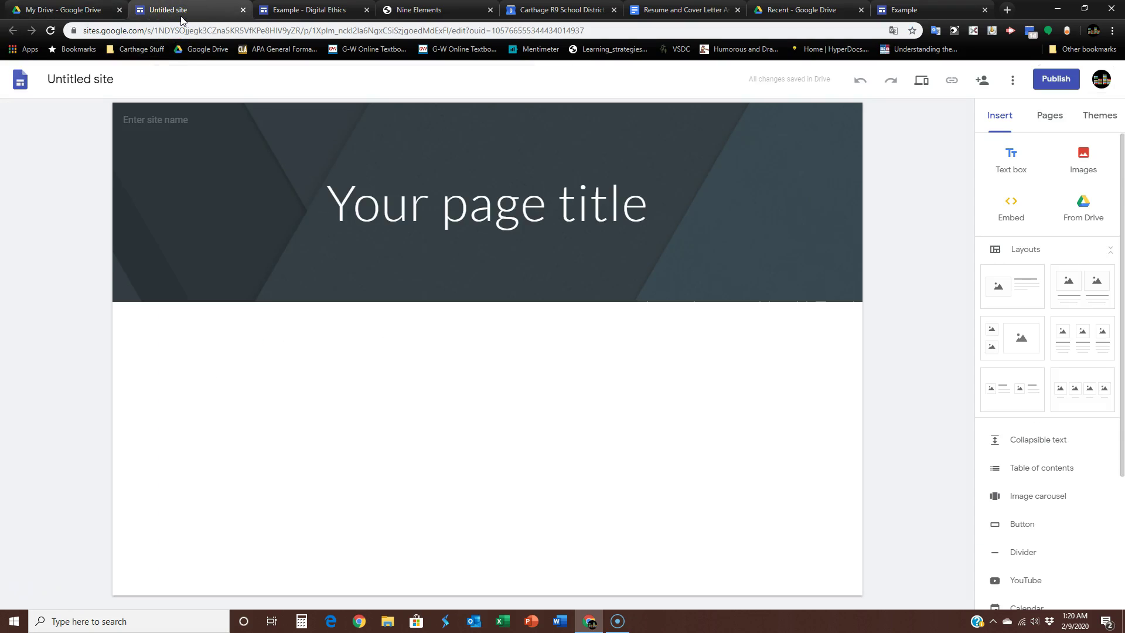
Step: Examine the untitled site's page list and the available image sources, including URL, image search and Google Drive's own and shared folders
click(1048, 119)
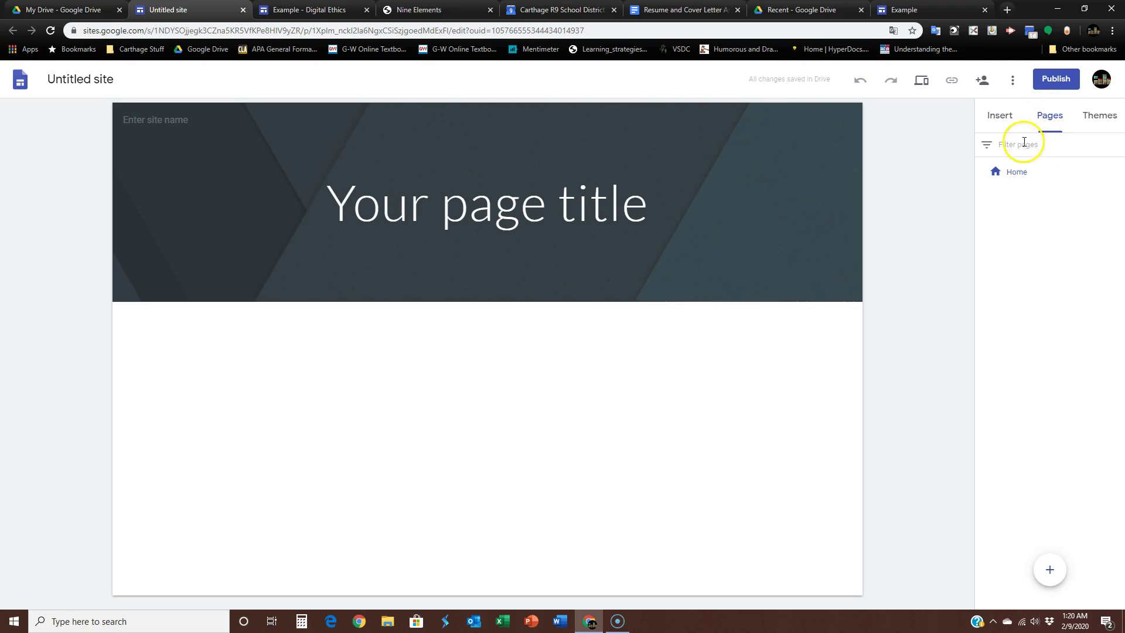
click(1000, 118)
click(1083, 159)
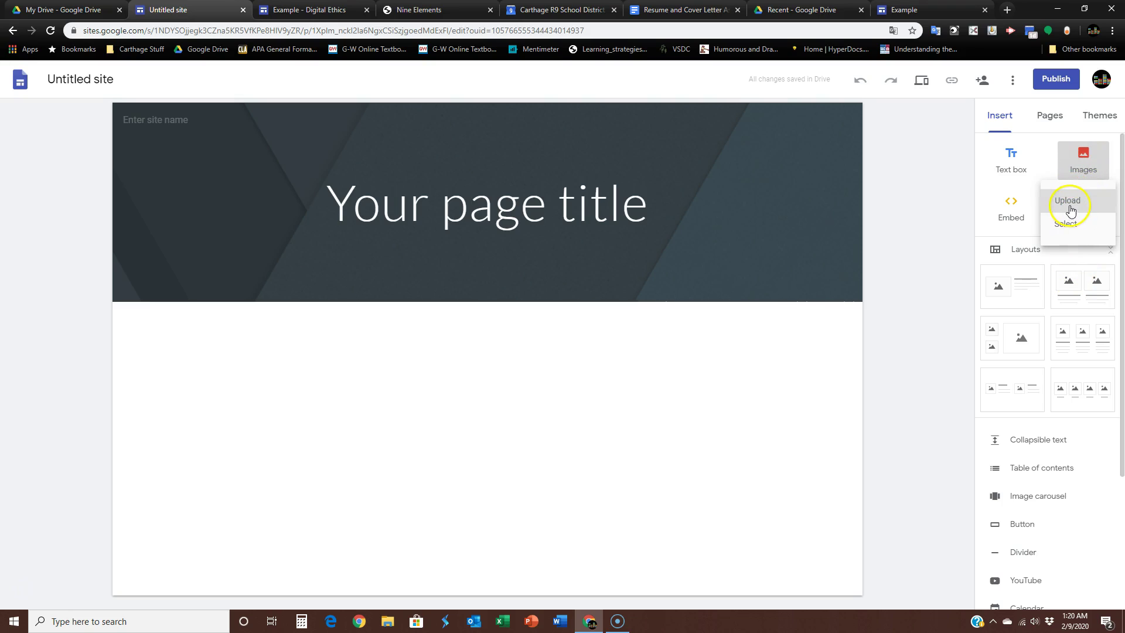
click(1067, 225)
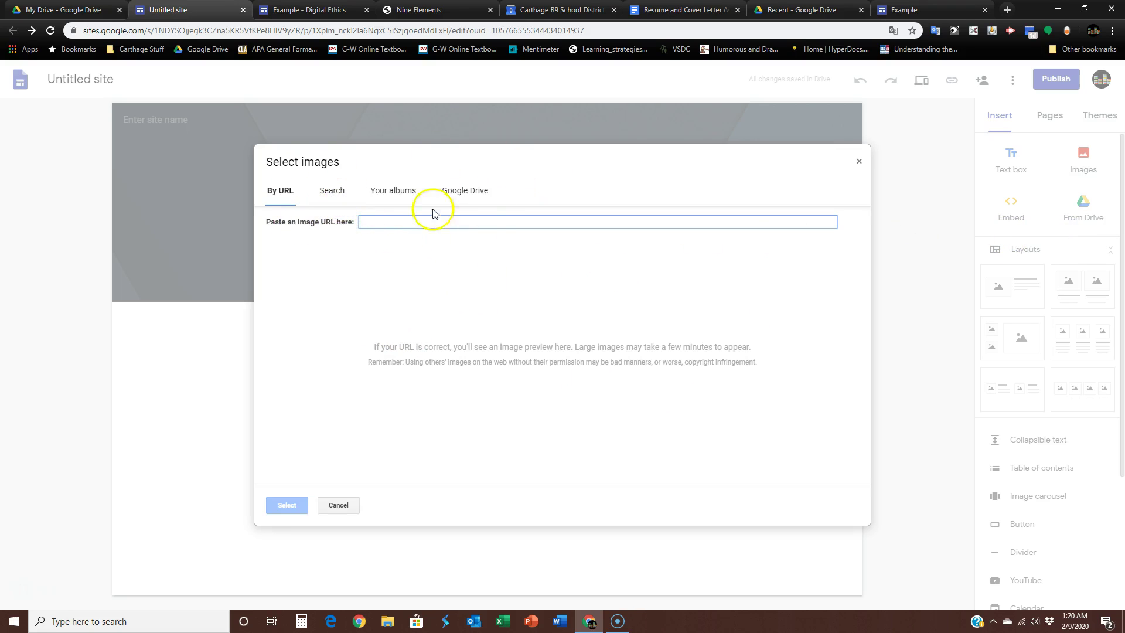
click(482, 190)
click(272, 191)
click(330, 191)
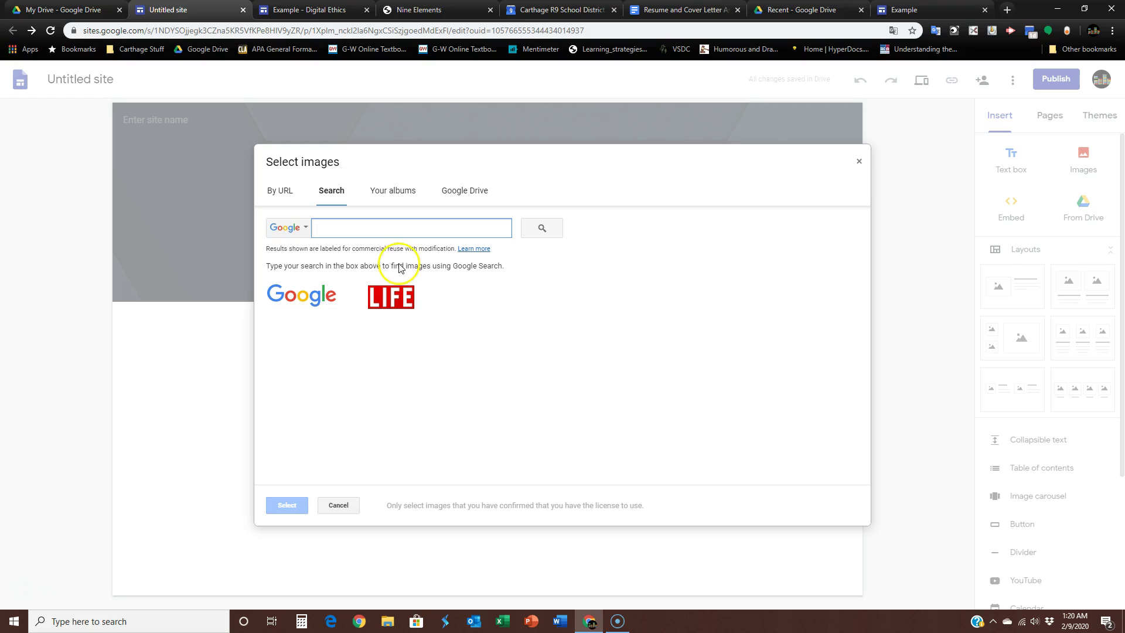
click(451, 195)
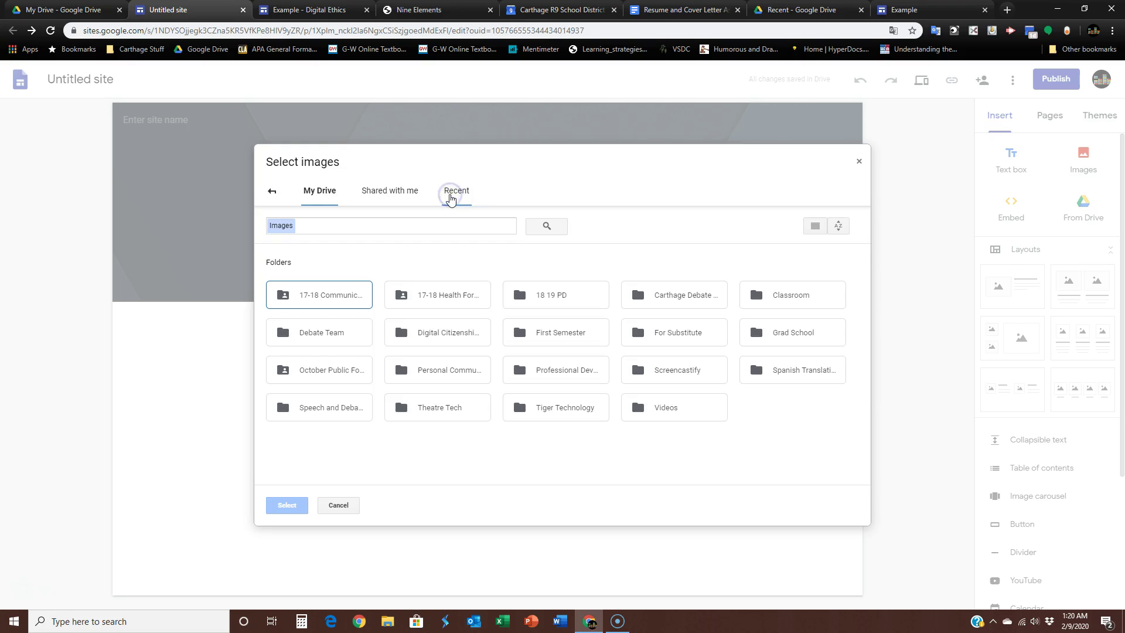
click(389, 191)
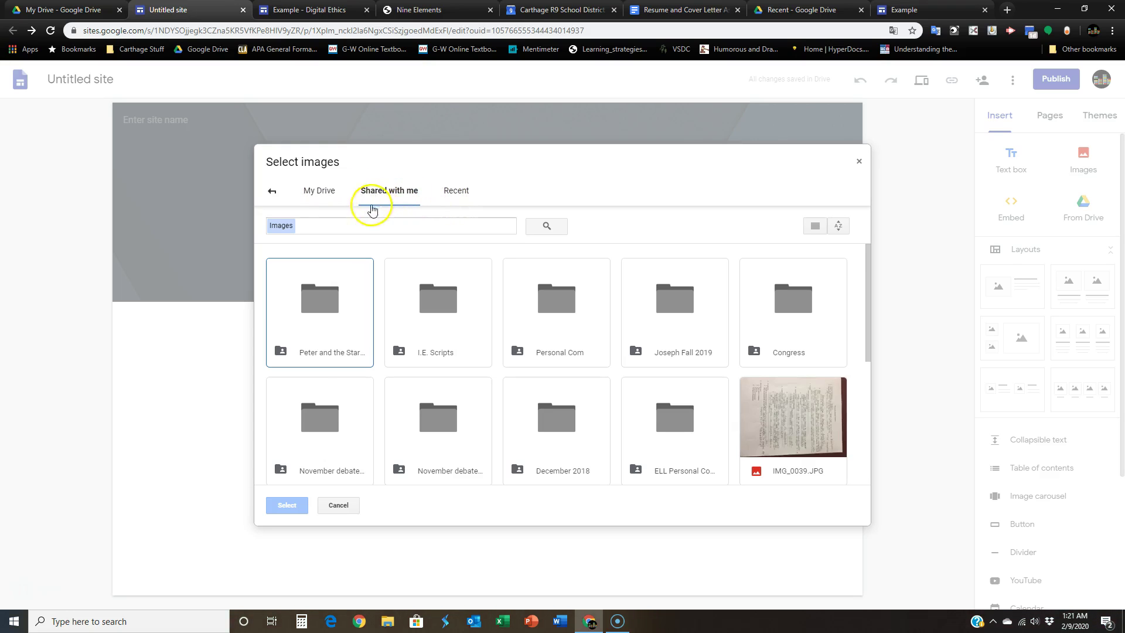
click(322, 192)
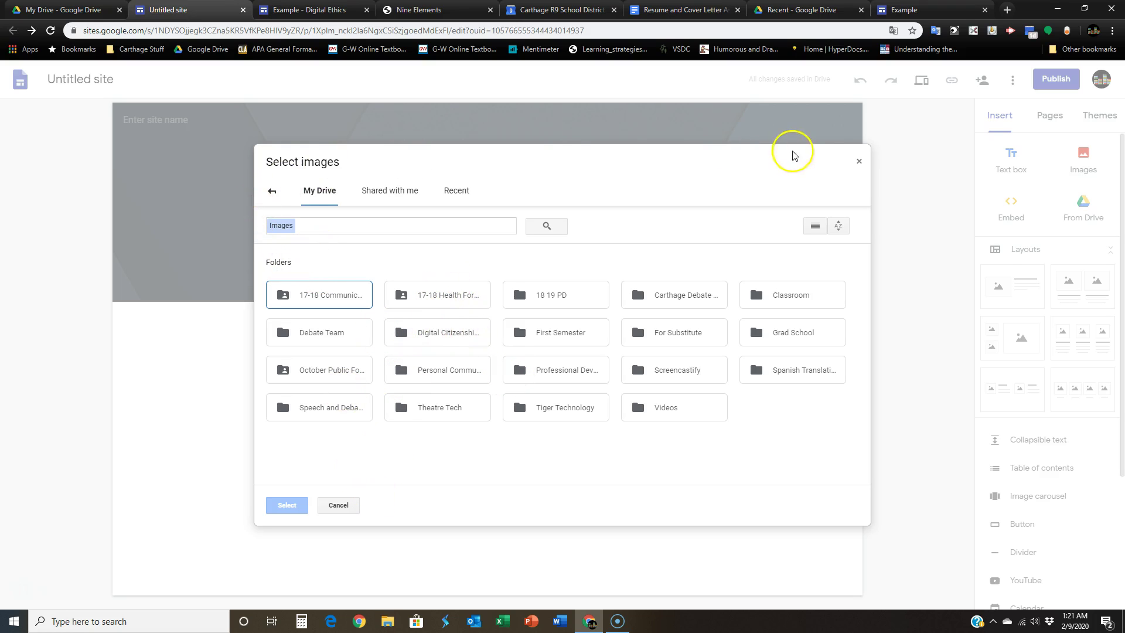
click(859, 163)
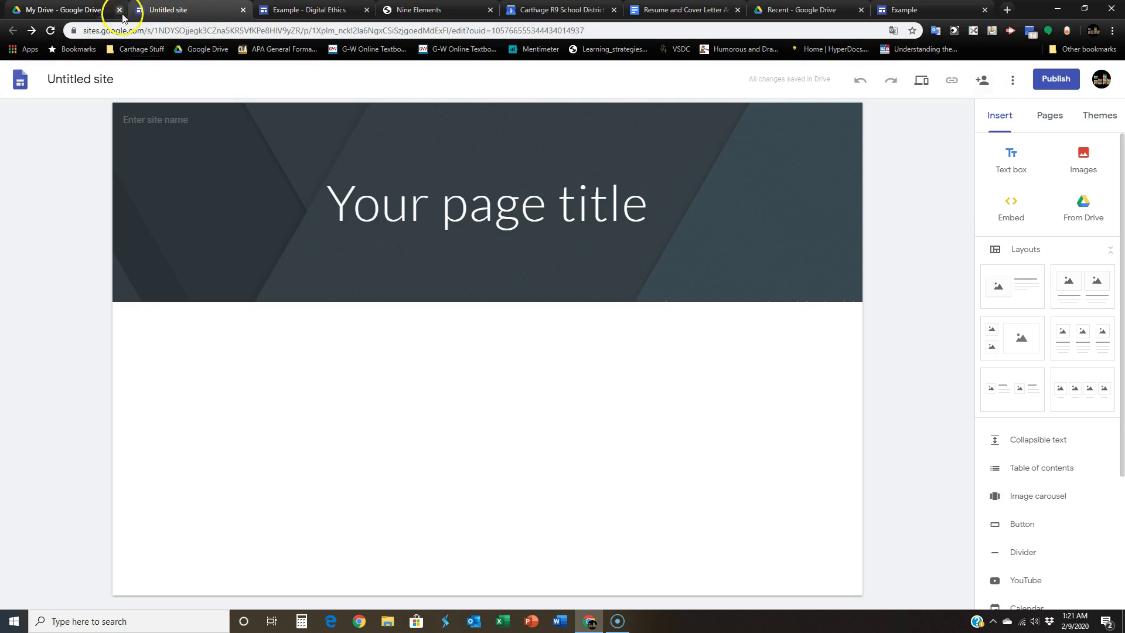
Step: Close the untitled site and create another blank Google Site from the recent files view in Google Drive
click(242, 10)
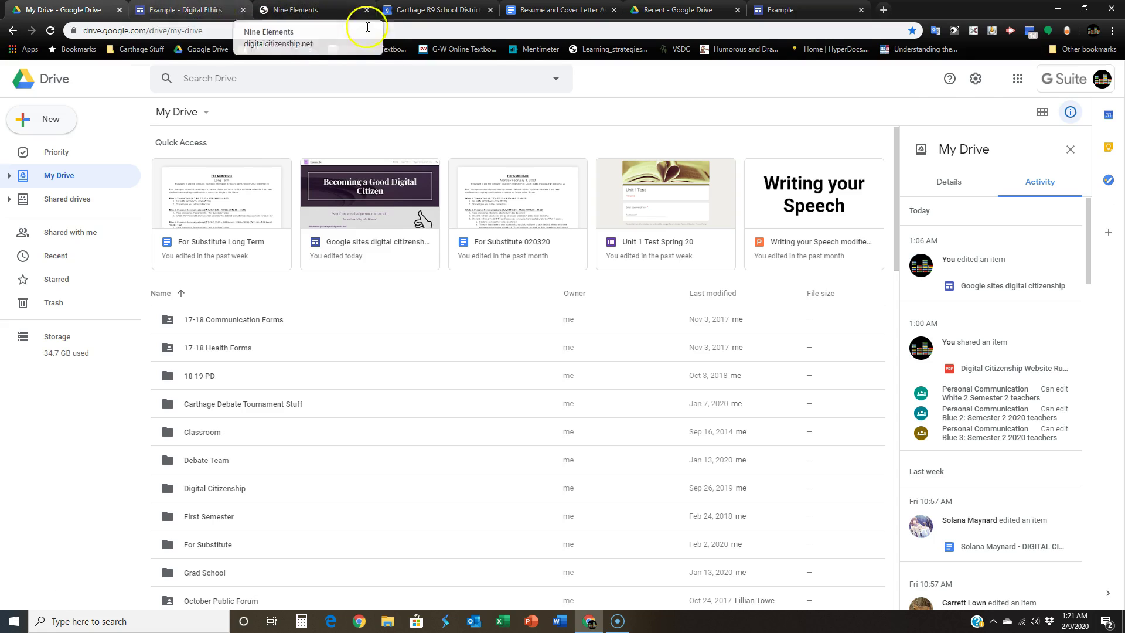
click(220, 10)
click(879, 10)
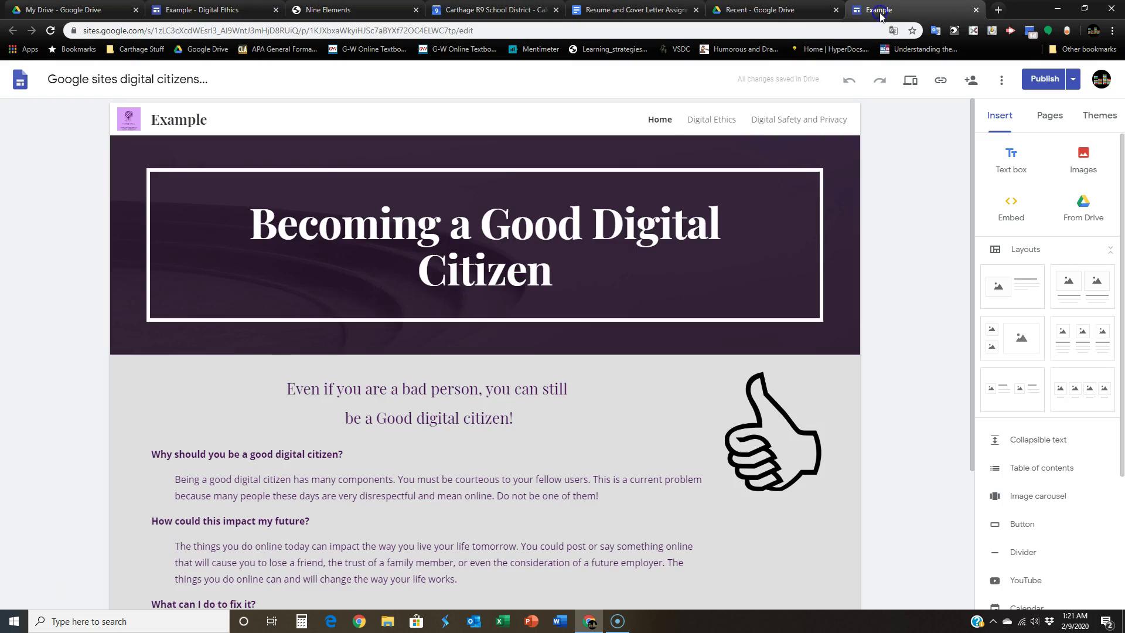
click(760, 10)
click(51, 119)
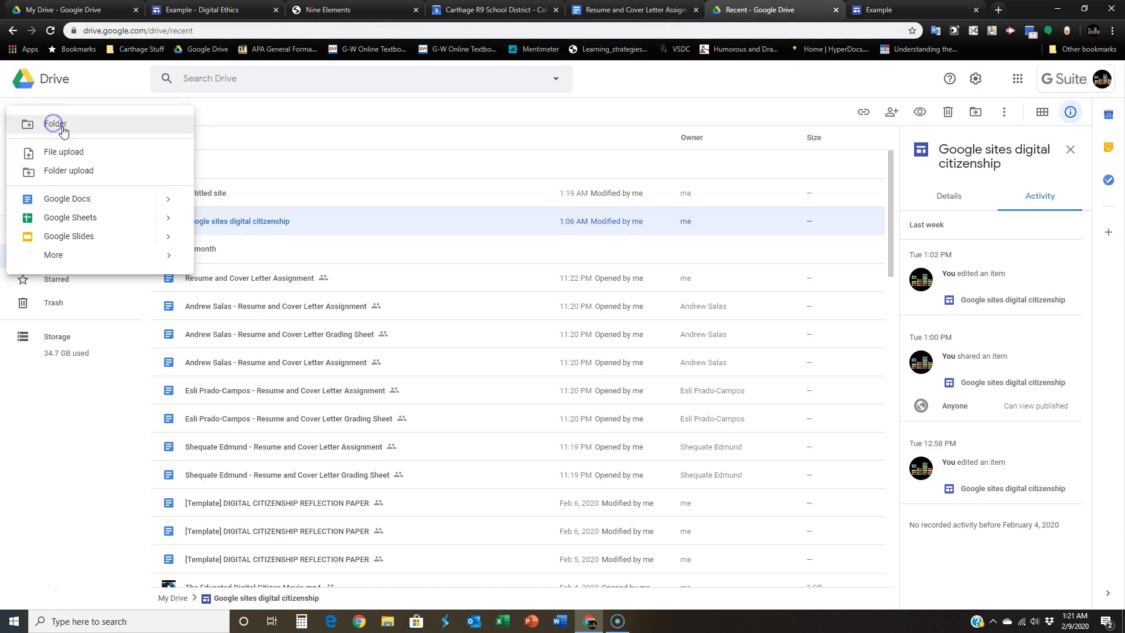
mouse_move(88, 254)
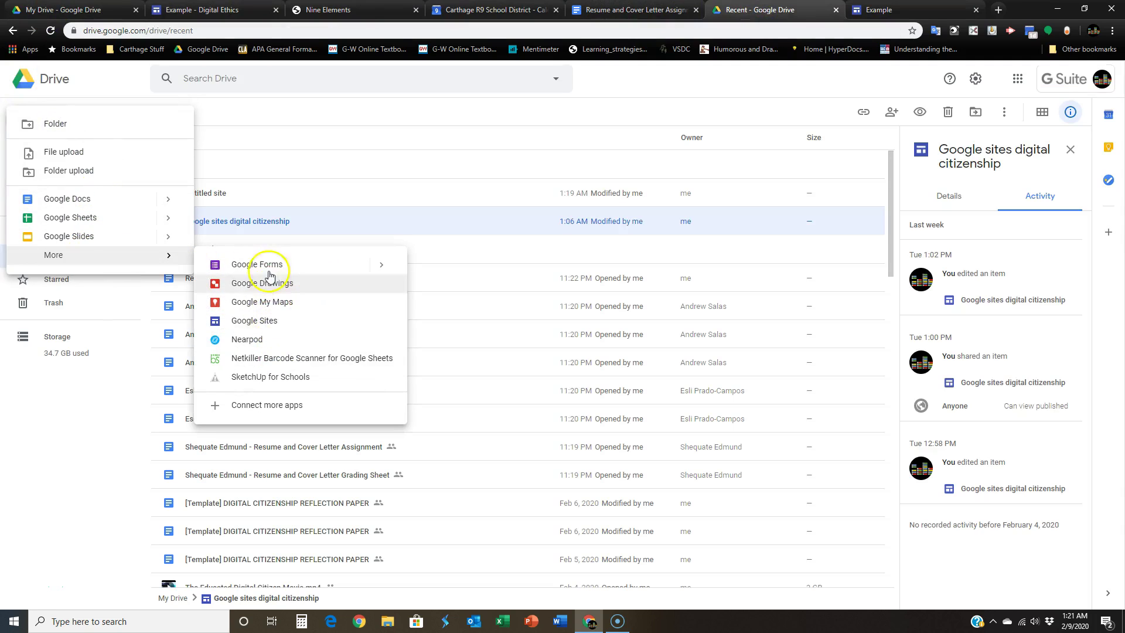
click(256, 320)
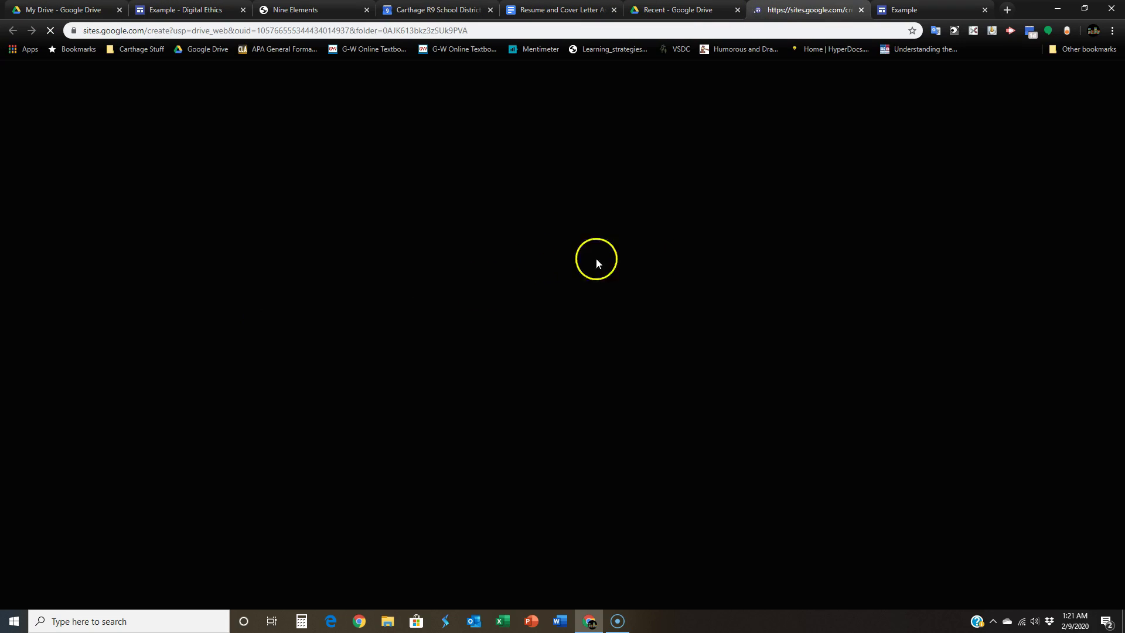